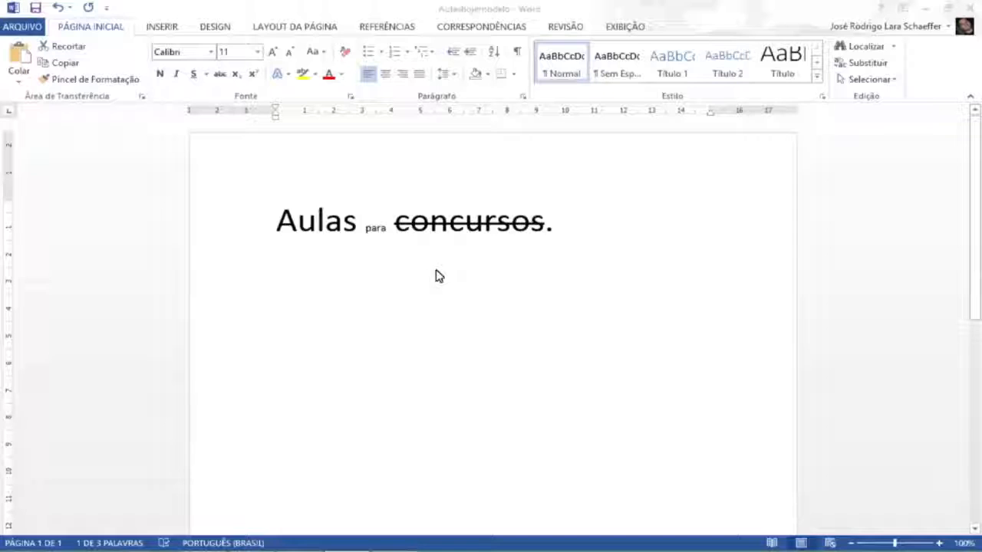
# Step: Replace the sentence "Aulas para concursos." with the text "H2O"
pyautogui.click(629, 227)
pyautogui.moveTo(574, 226); pyautogui.dragTo(192, 217)
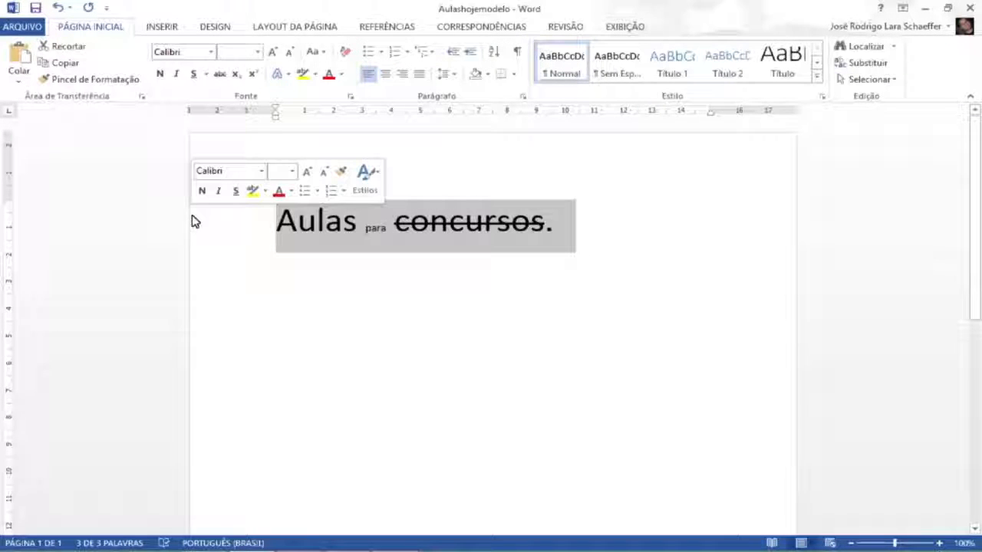
pyautogui.press('Delete')
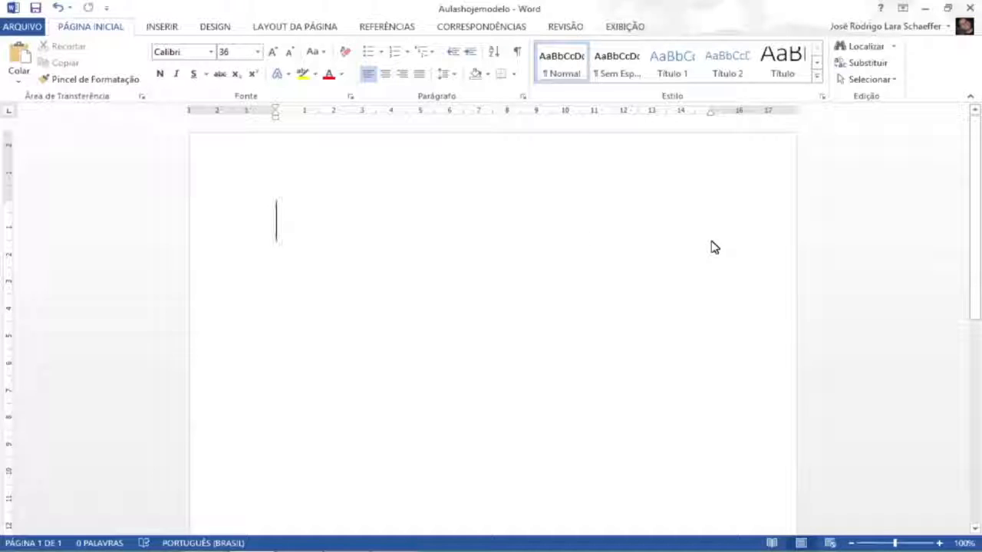
pyautogui.write('H2')
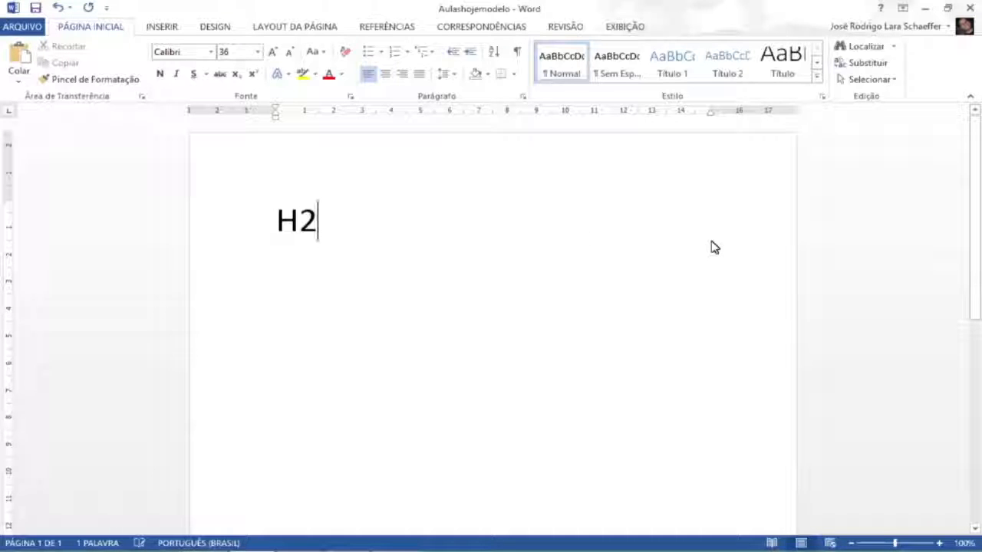
pyautogui.write('O')
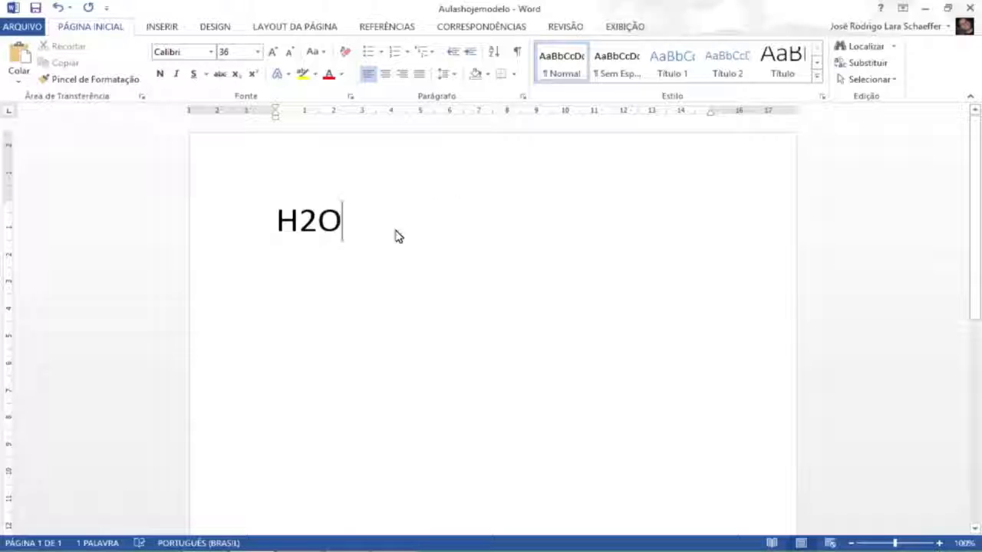
# Step: Enlarge the "H2O" text to font size 90
pyautogui.click(241, 222)
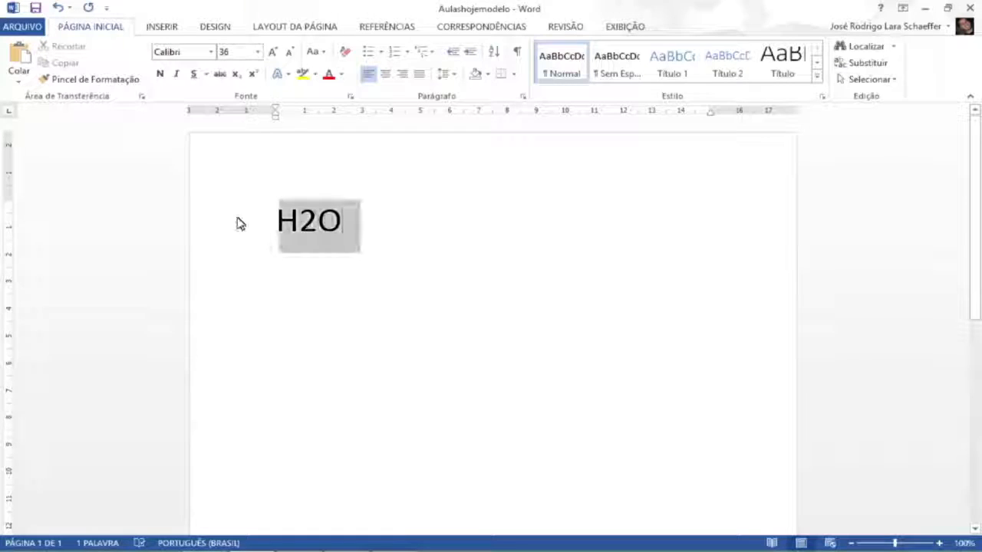
pyautogui.click(272, 51)
pyautogui.click(272, 51)
pyautogui.click(272, 51)
pyautogui.click(273, 52)
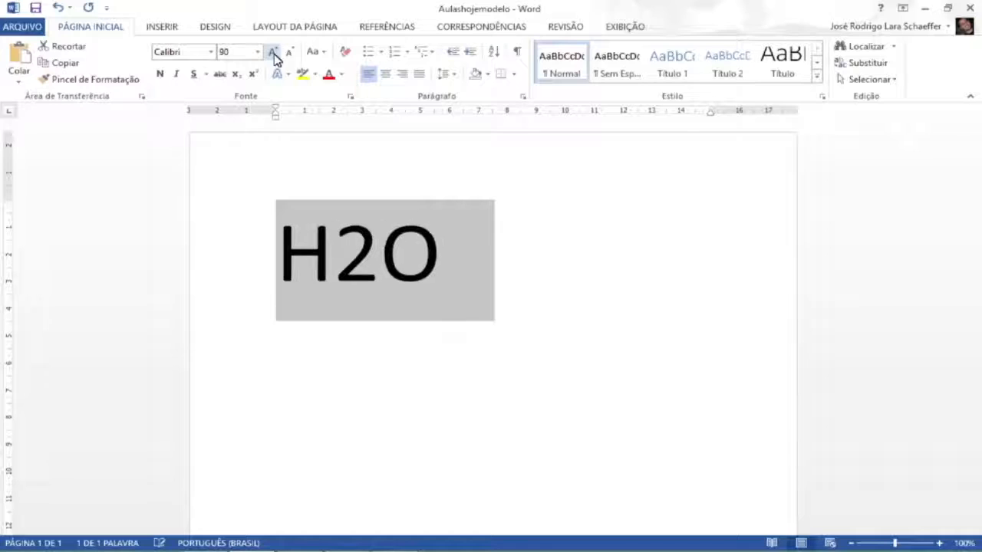
pyautogui.click(425, 339)
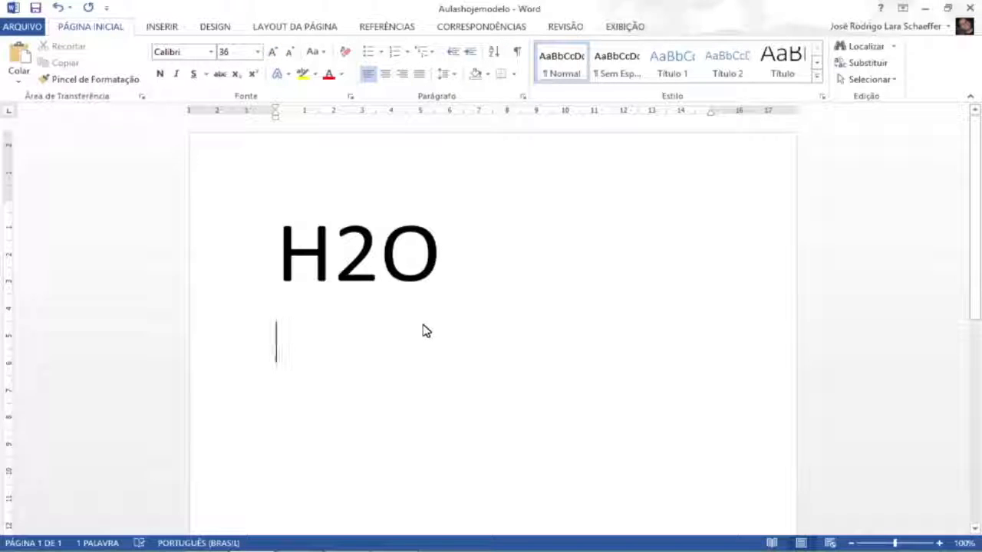
# Step: Format the 2 in "H2O" as subscript
pyautogui.moveTo(334, 259); pyautogui.dragTo(358, 256)
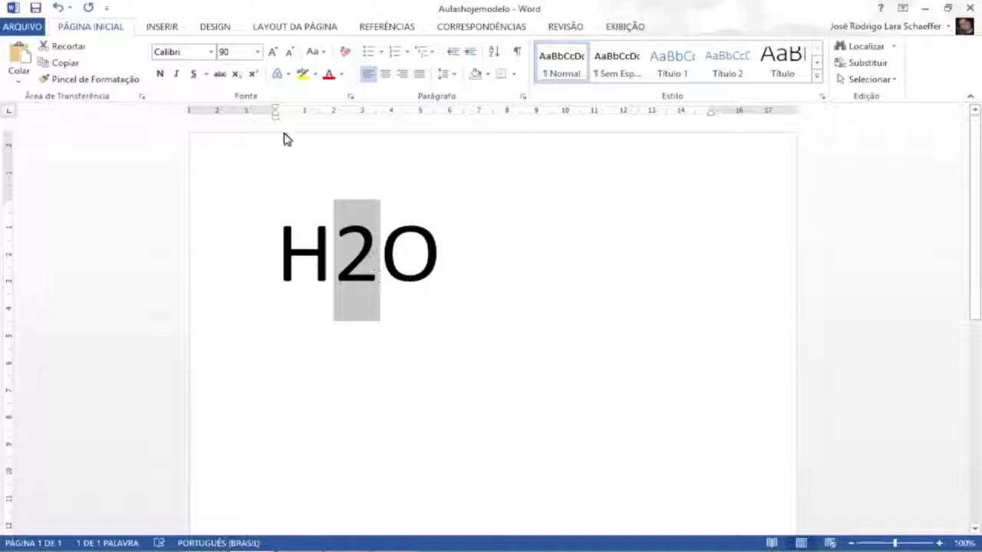
pyautogui.click(238, 85)
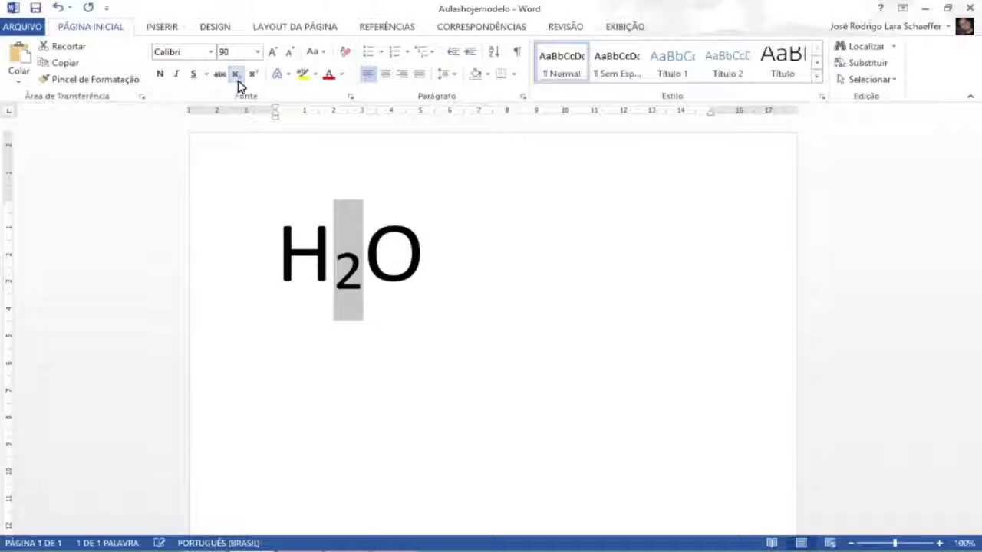
pyautogui.click(359, 231)
pyautogui.click(470, 261)
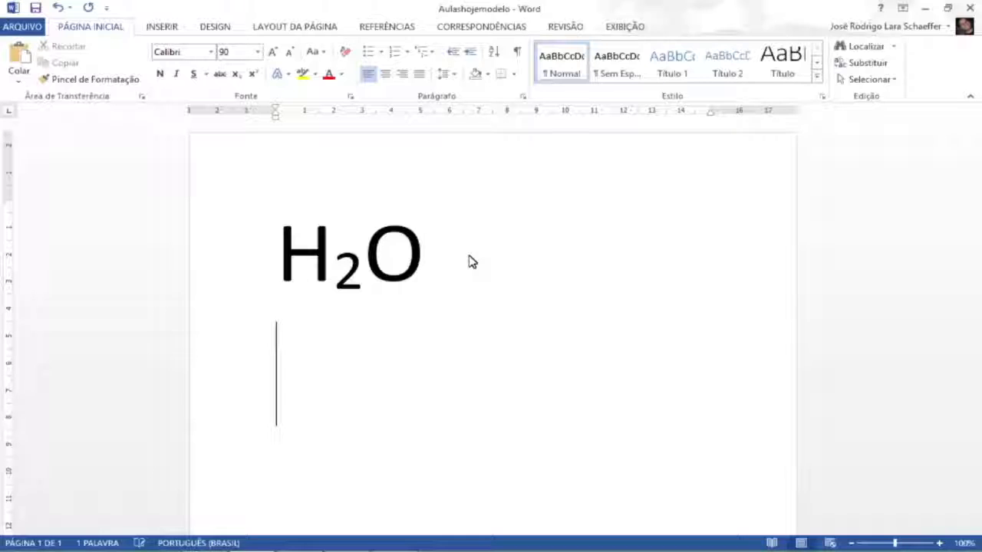
# Step: Add "23" on a new line below the formula and format its 3 as superscript
pyautogui.press('Return')
pyautogui.write('23')
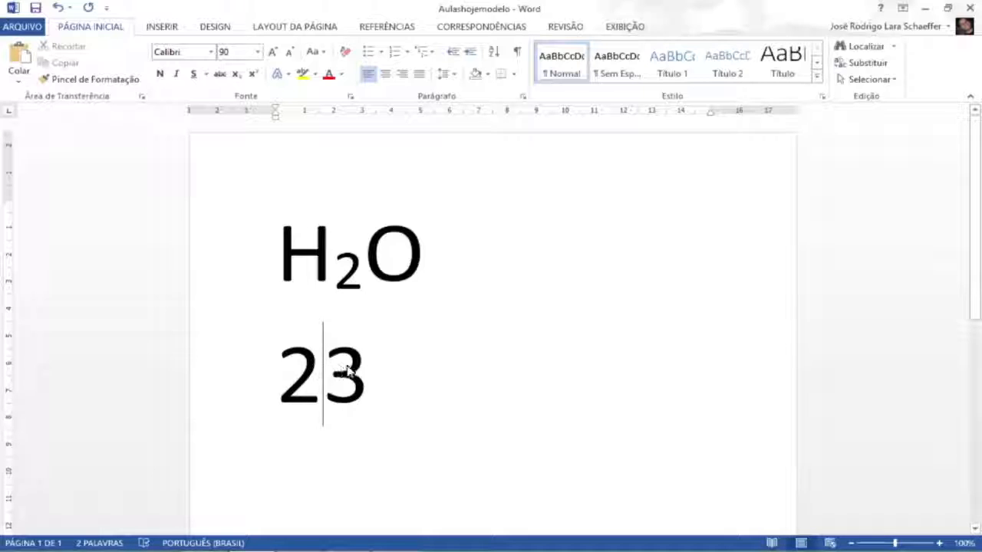
pyautogui.moveTo(324, 373); pyautogui.dragTo(349, 370)
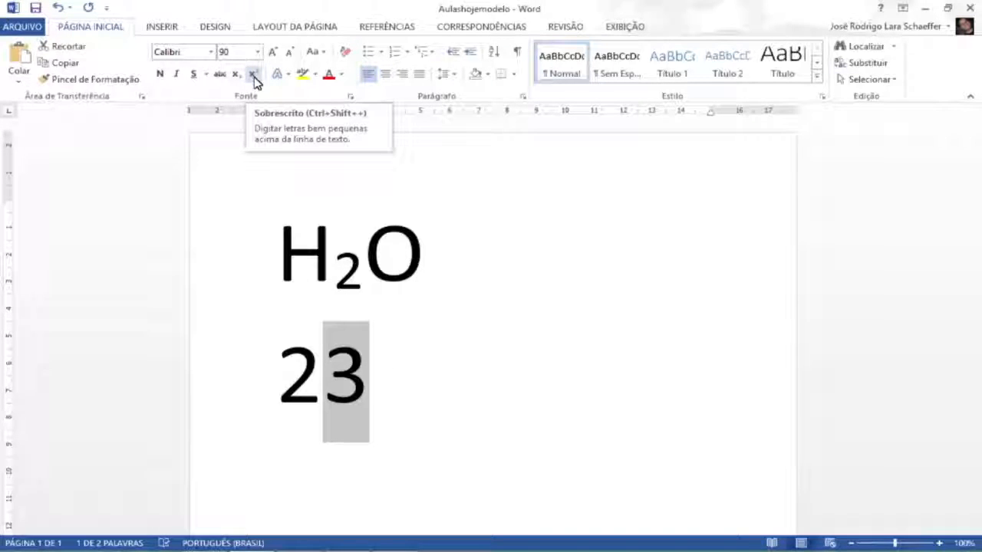
pyautogui.click(253, 75)
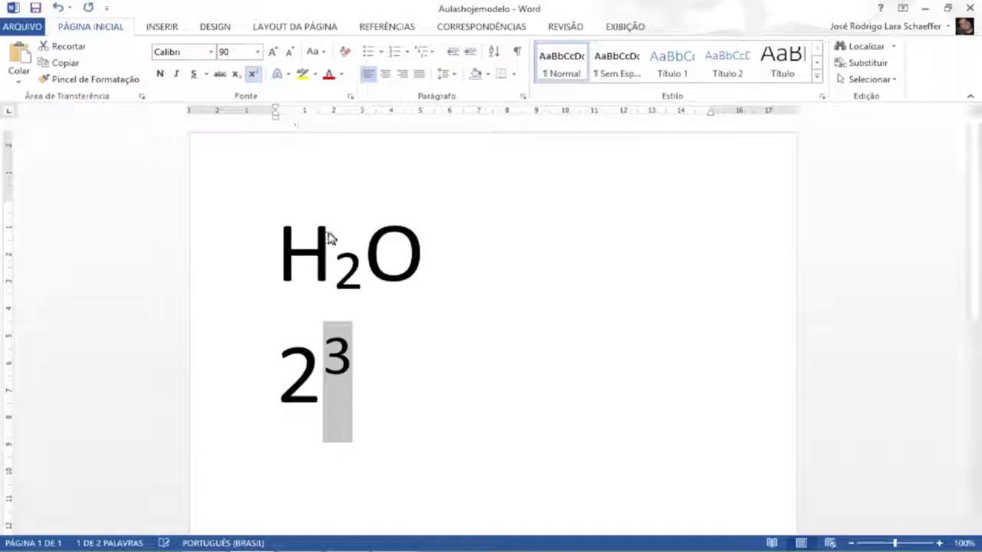
pyautogui.click(371, 367)
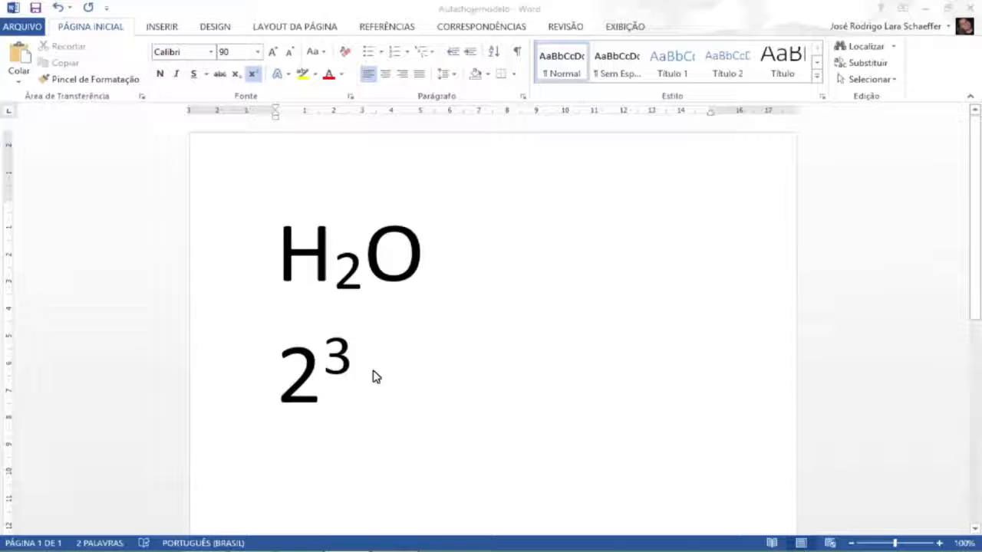
# Step: Replace the entire document content with the text "Aulas curso."
pyautogui.click(340, 368)
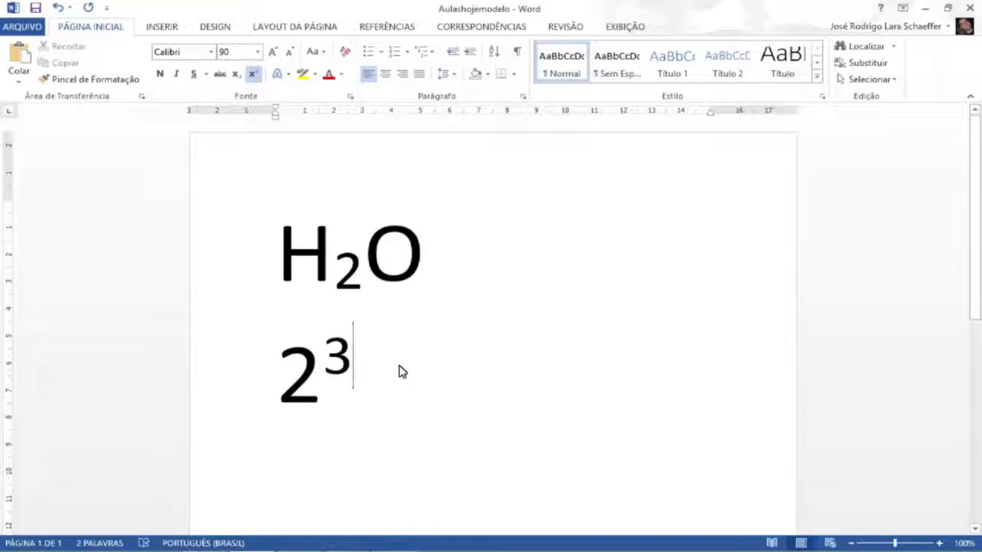
pyautogui.tripleClick(217, 263)
pyautogui.press('Delete')
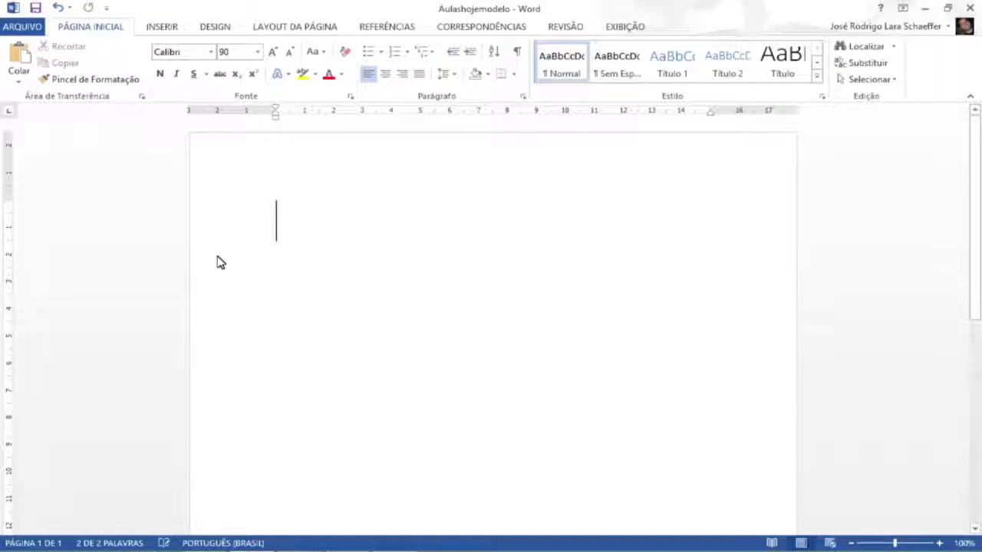
pyautogui.write('A')
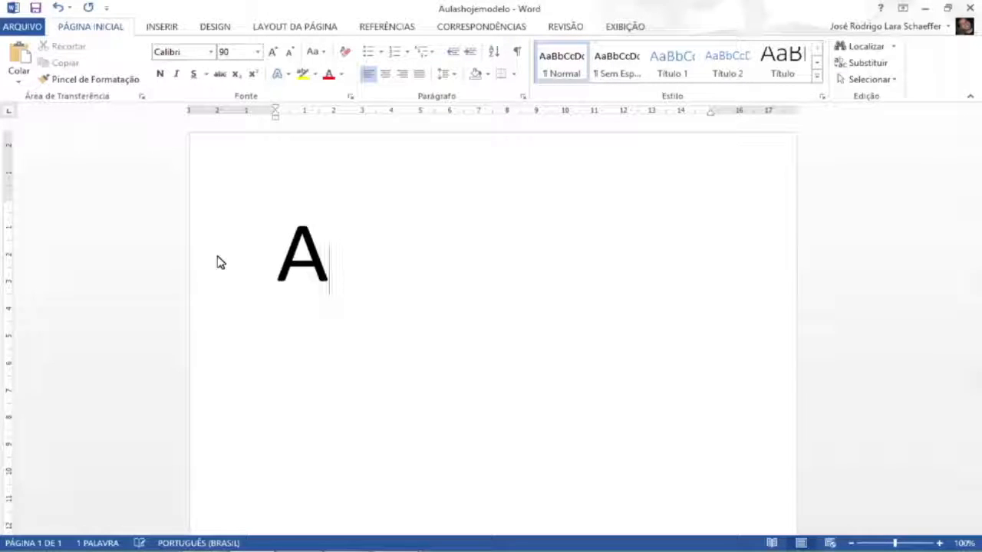
pyautogui.write('ulas curso')
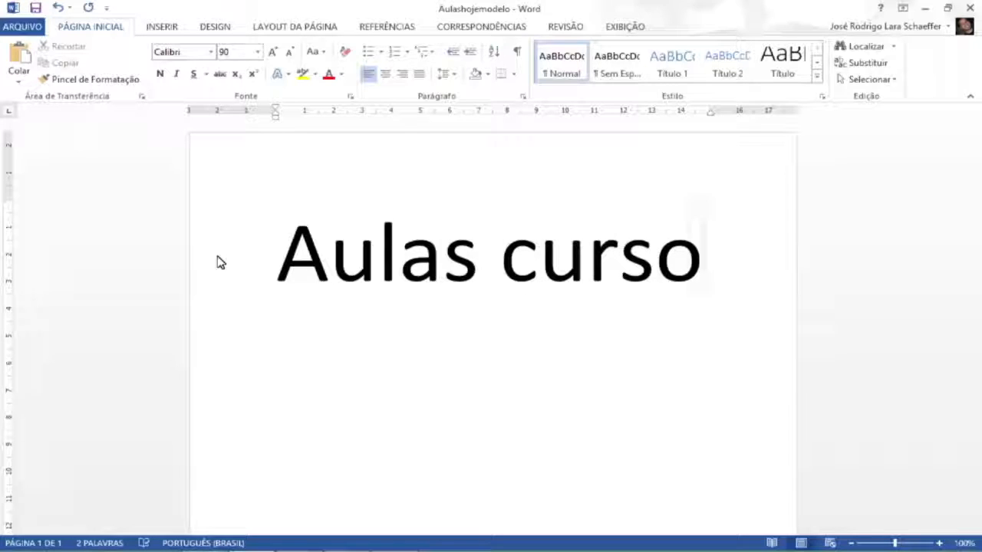
pyautogui.write('.')
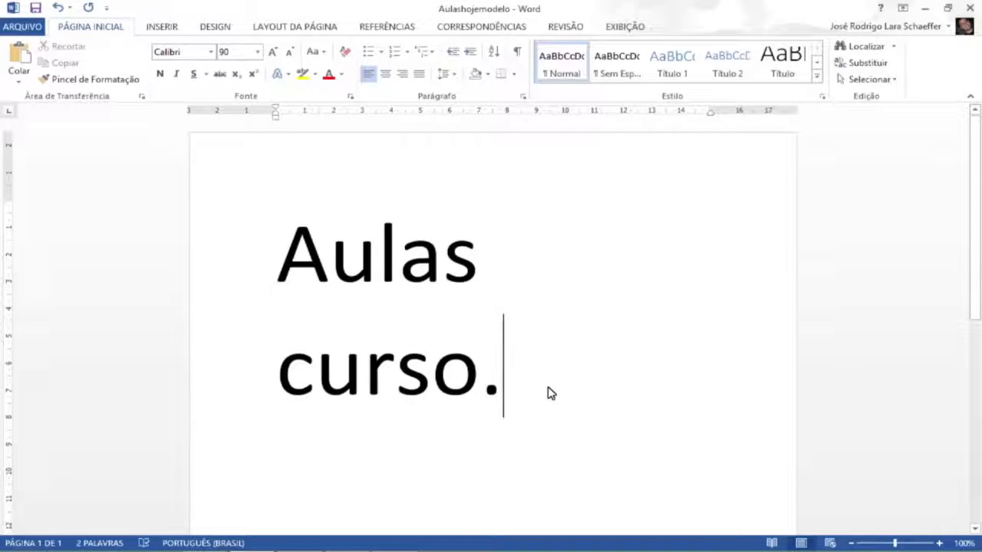
# Step: Reduce the font size of the whole text "Aulas curso." to 48
pyautogui.hotkey('ctrl', 'a')
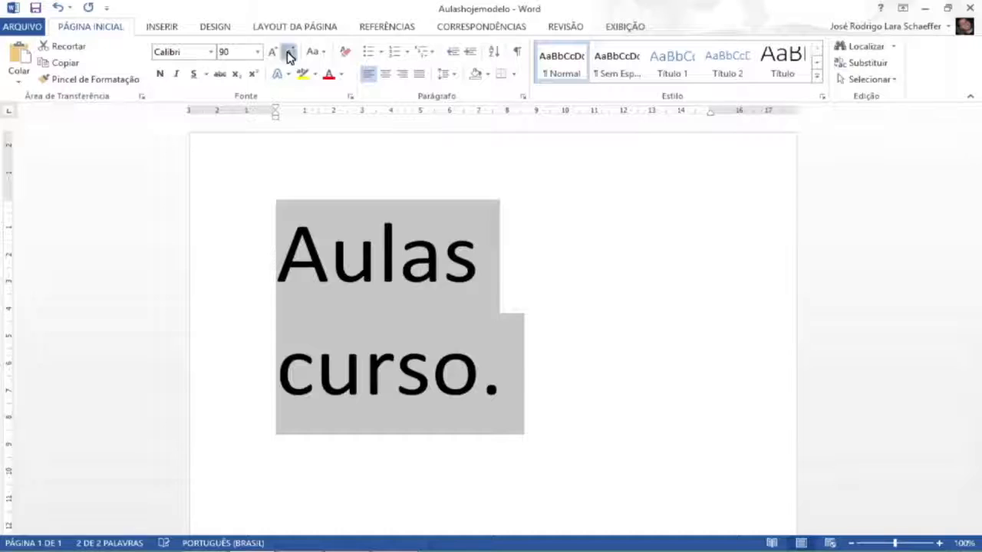
pyautogui.click(288, 52)
pyautogui.click(288, 52)
pyautogui.click(289, 53)
pyautogui.click(504, 297)
# Step: Apply the text effect "Preenchimento de Gradiente - Azul, Ênfase 1, Reflexo" to "curso."
pyautogui.moveTo(400, 229); pyautogui.dragTo(517, 230)
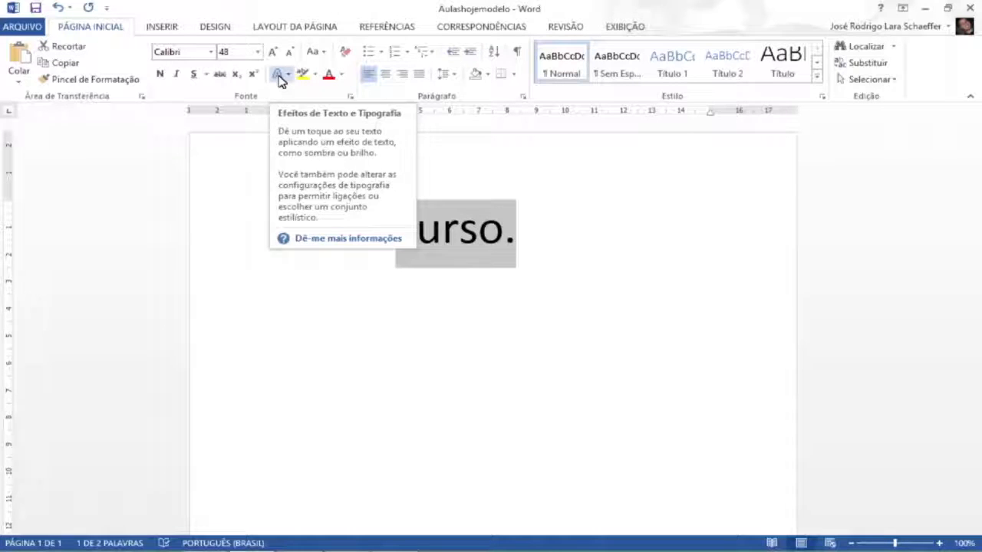
pyautogui.click(281, 81)
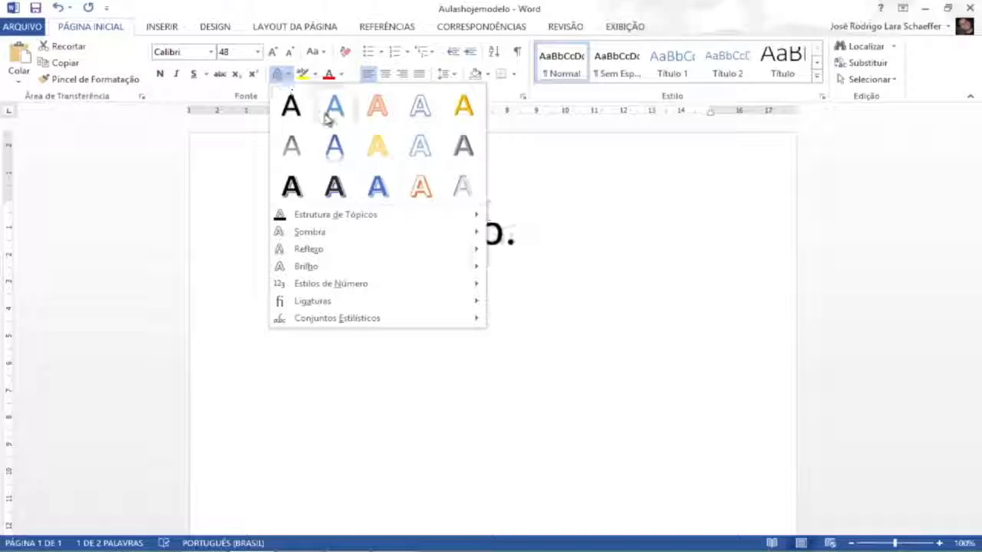
pyautogui.click(343, 162)
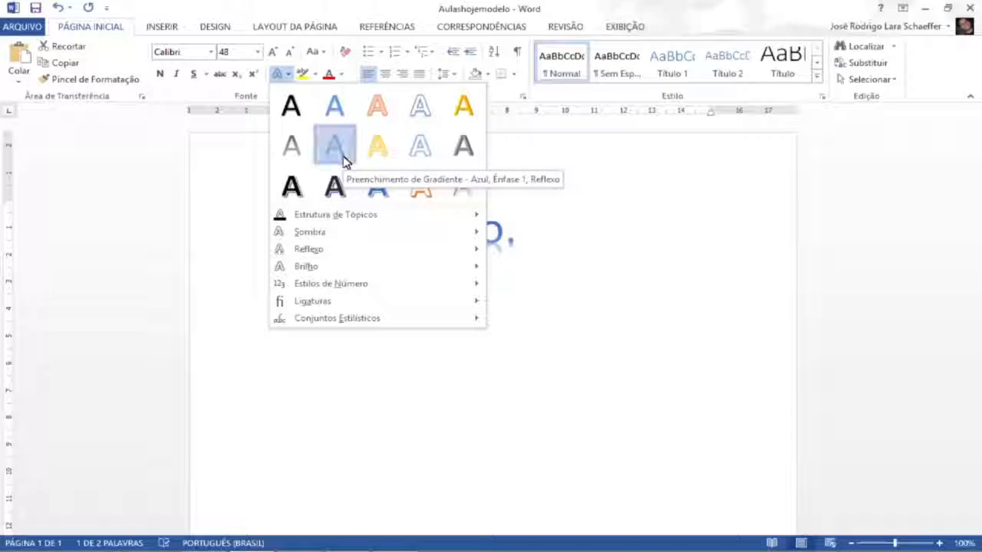
pyautogui.click(571, 249)
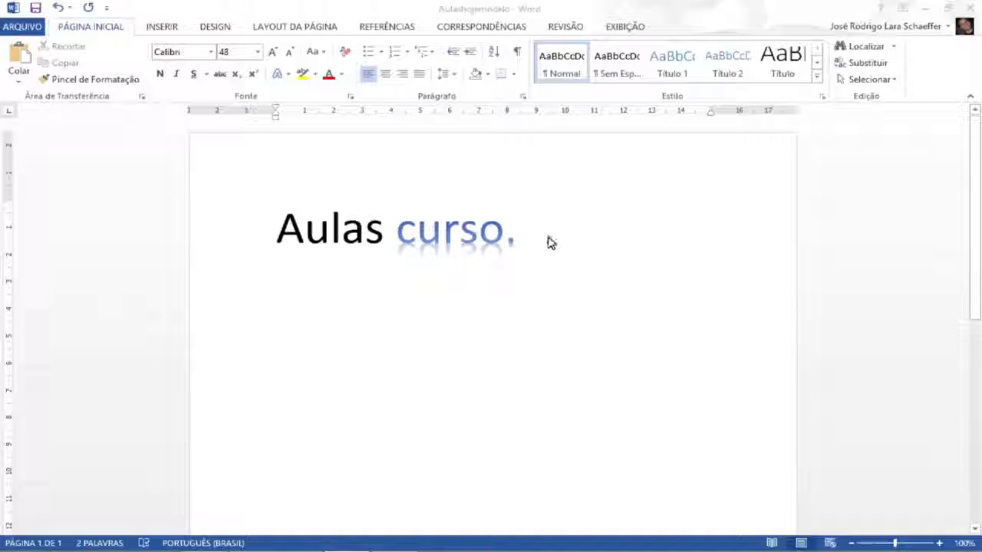
# Step: Undo the text effect applied to "curso."
pyautogui.click(550, 243)
pyautogui.doubleClick(549, 243)
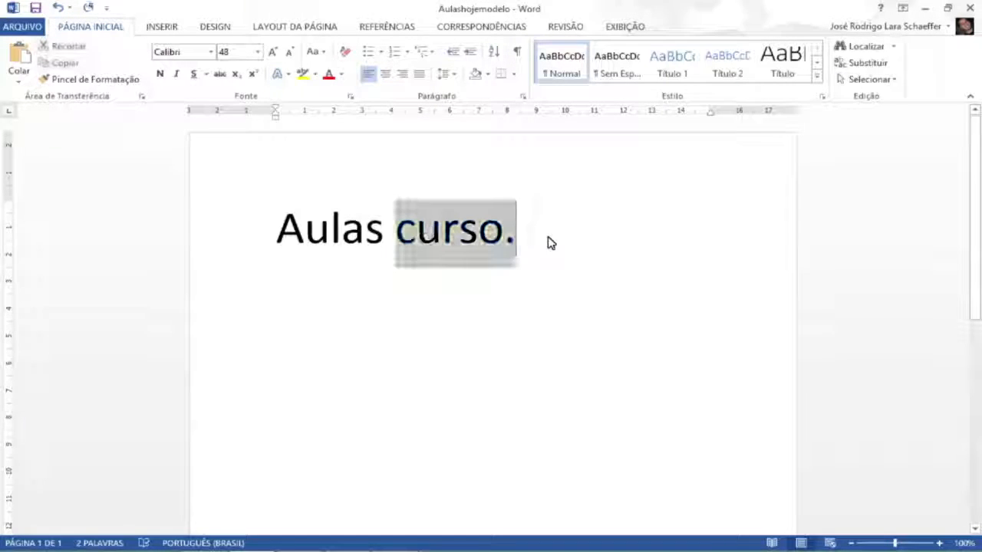
pyautogui.click(549, 243)
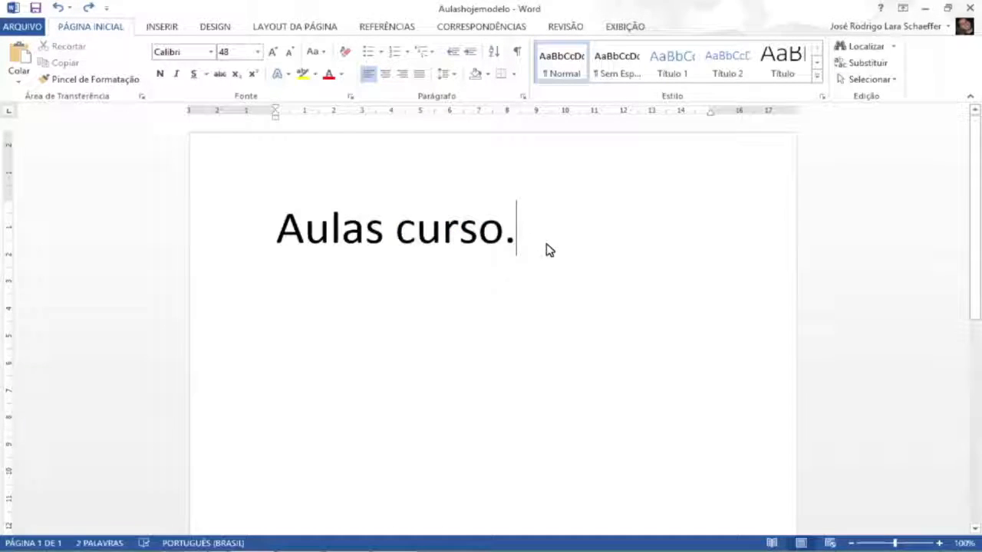
# Step: Highlight the word "curso" in yellow
pyautogui.doubleClick(448, 234)
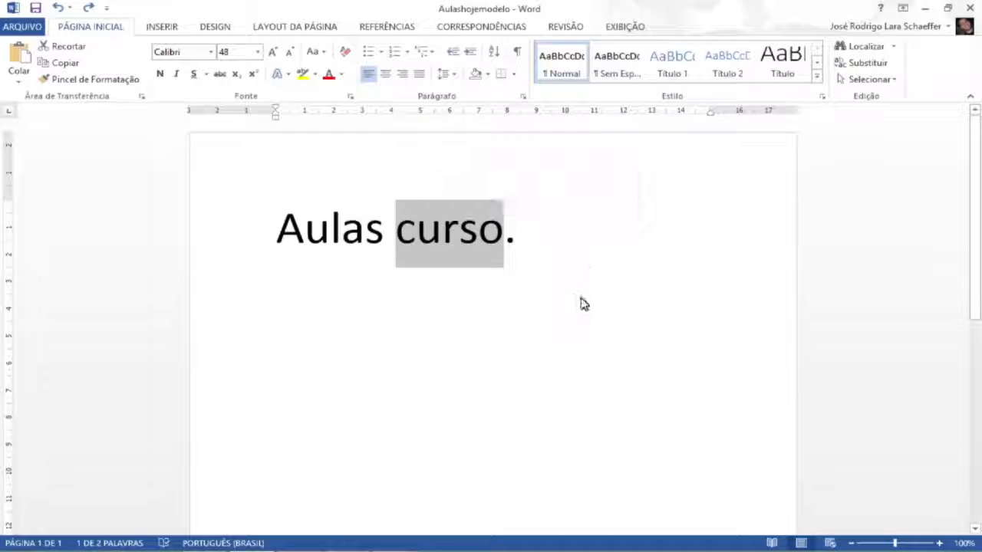
pyautogui.click(303, 74)
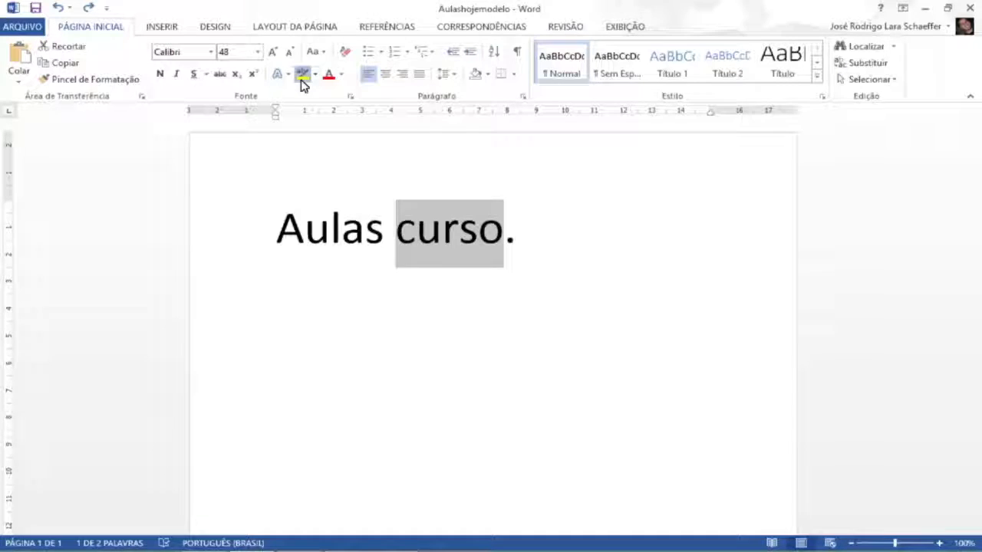
pyautogui.click(366, 230)
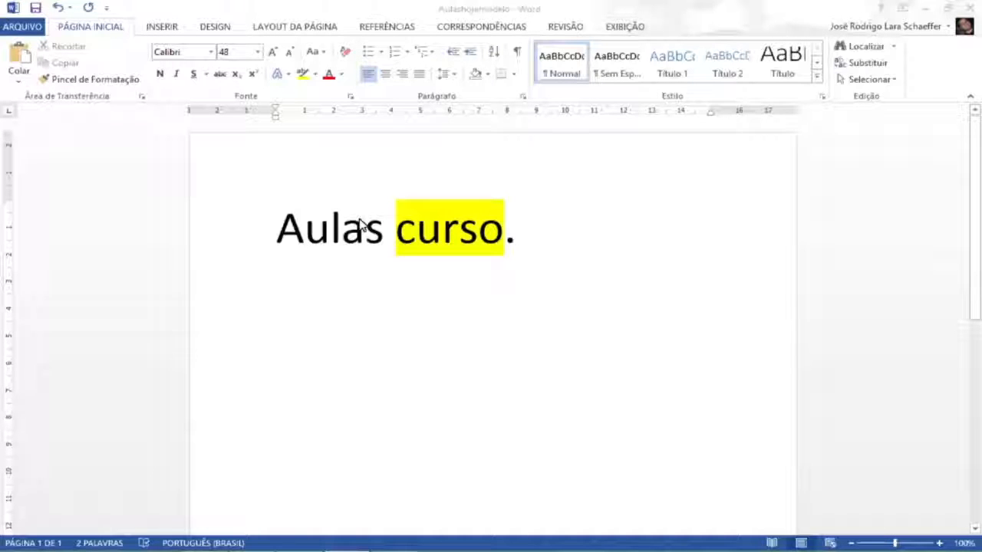
# Step: Undo the yellow highlight on the word "curso"
pyautogui.click(360, 223)
pyautogui.hotkey('ctrl', 'Right')
pyautogui.hotkey('ctrl', 'shift', 'Right')
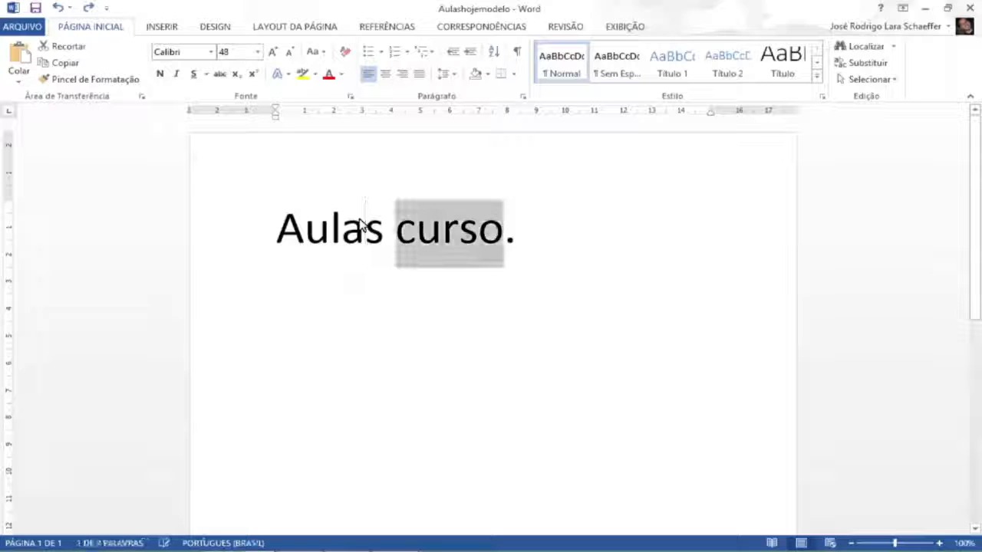
pyautogui.click(360, 223)
# Step: Set the font colour of the word "Aulas" to red
pyautogui.doubleClick(333, 226)
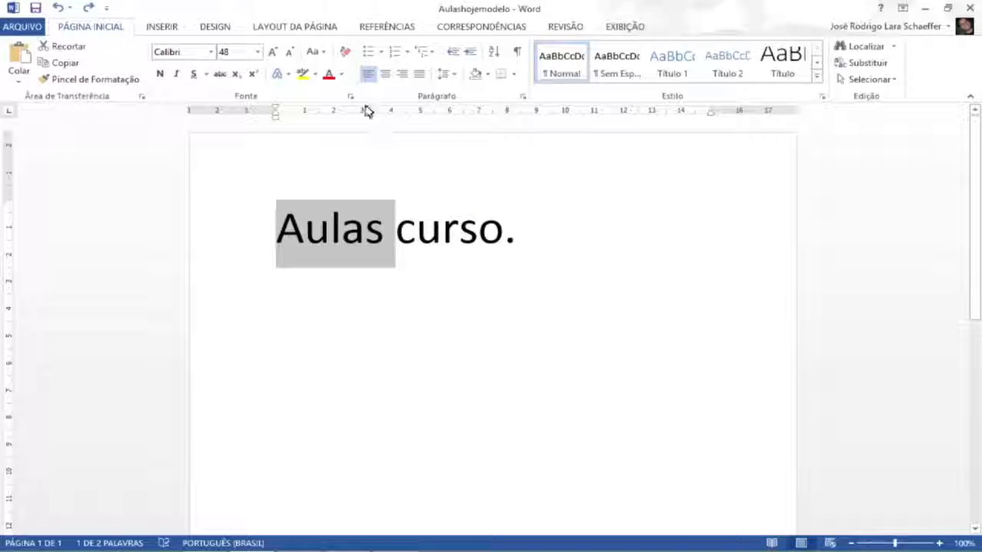
pyautogui.click(329, 77)
pyautogui.click(443, 234)
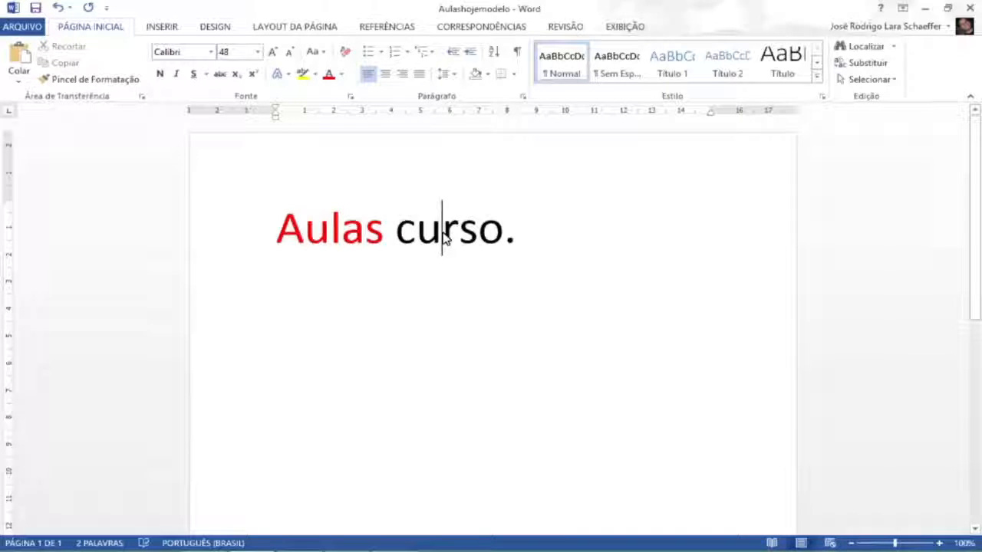
# Step: Set the font colour of "curso." to the standard green
pyautogui.moveTo(396, 234); pyautogui.dragTo(514, 235)
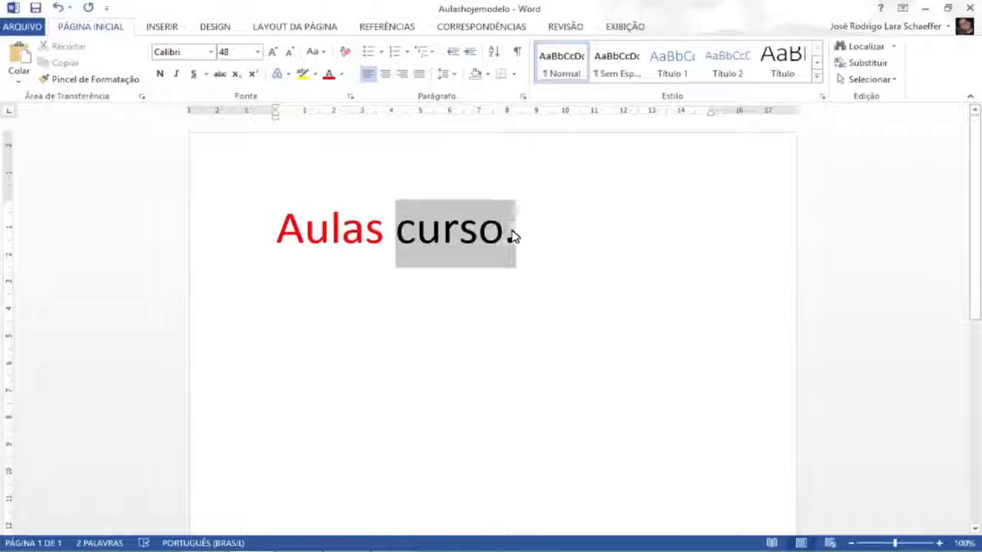
pyautogui.click(342, 79)
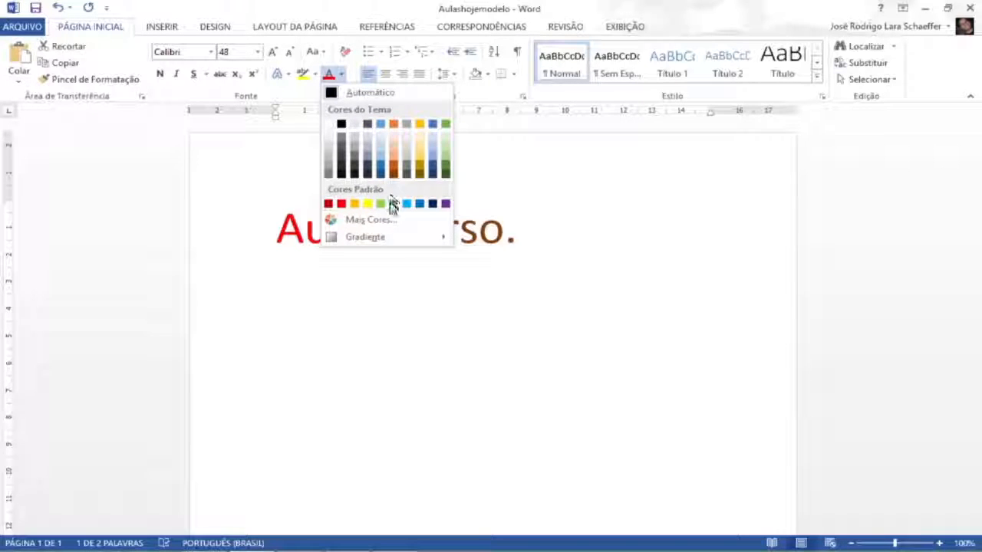
pyautogui.click(394, 203)
pyautogui.click(533, 240)
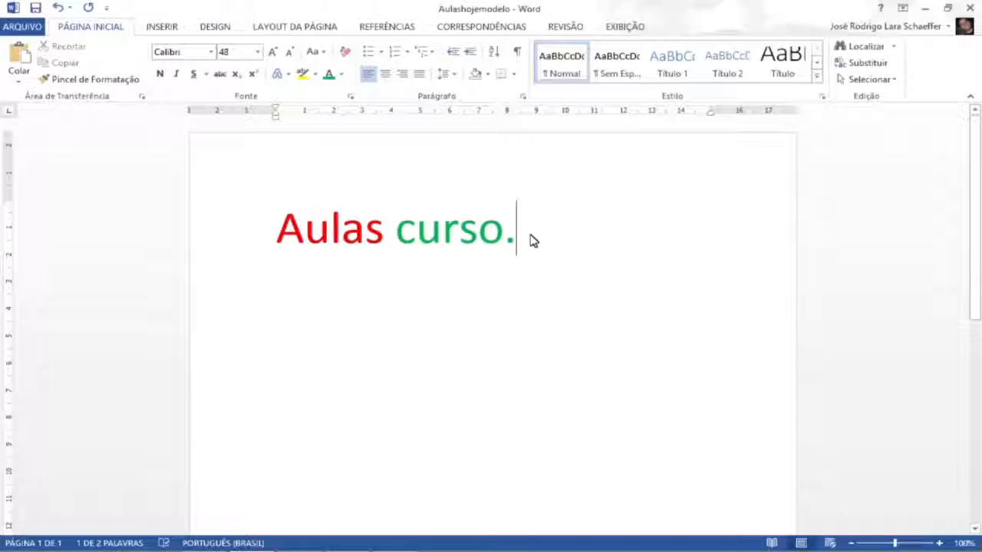